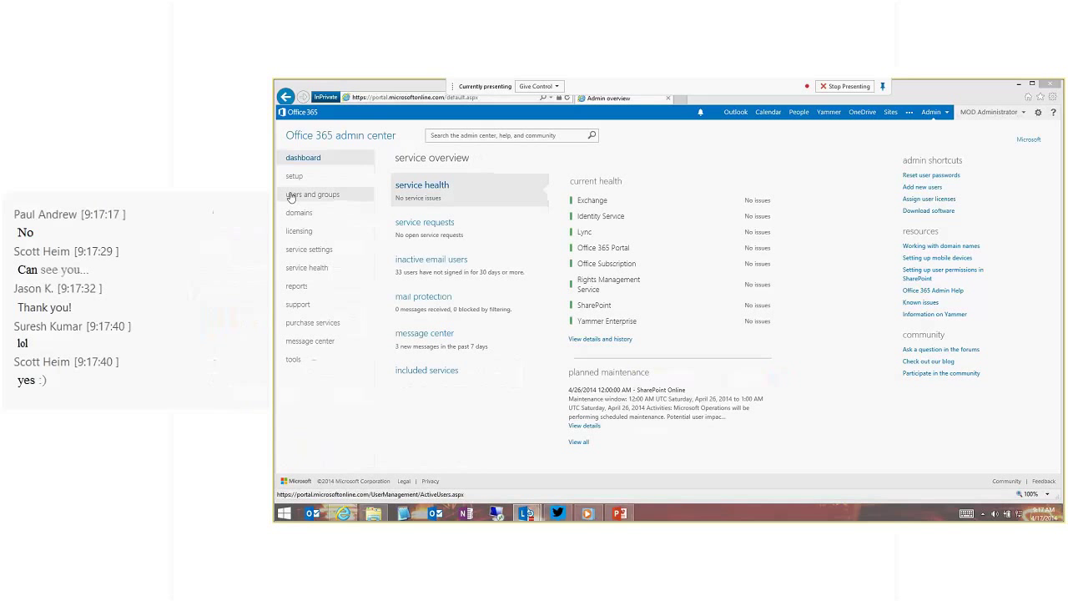
From active users, open the multi-factor authentication setup page for users.
click(299, 195)
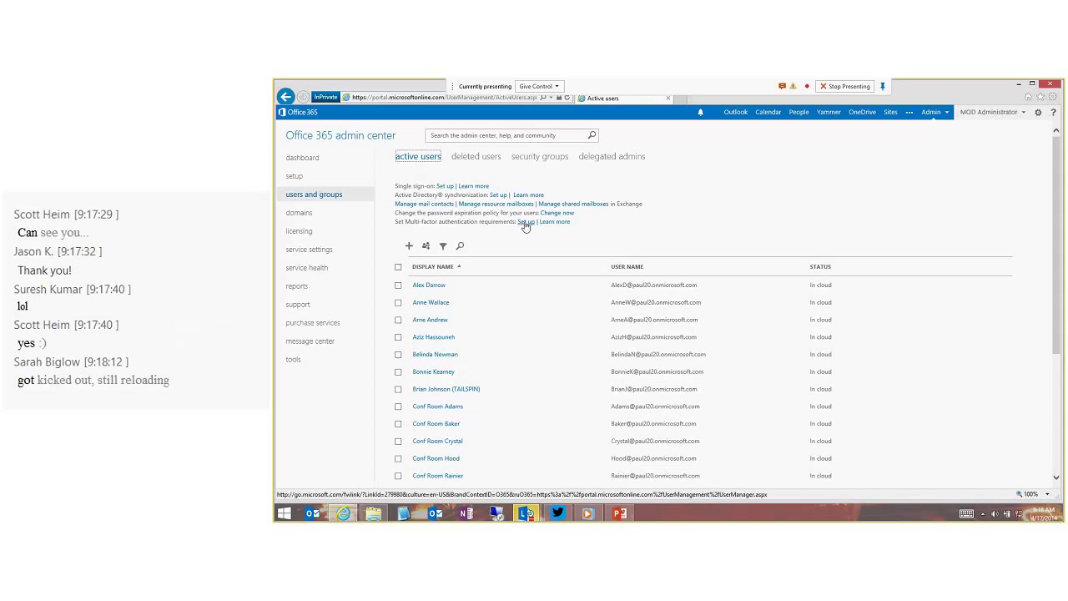
click(526, 223)
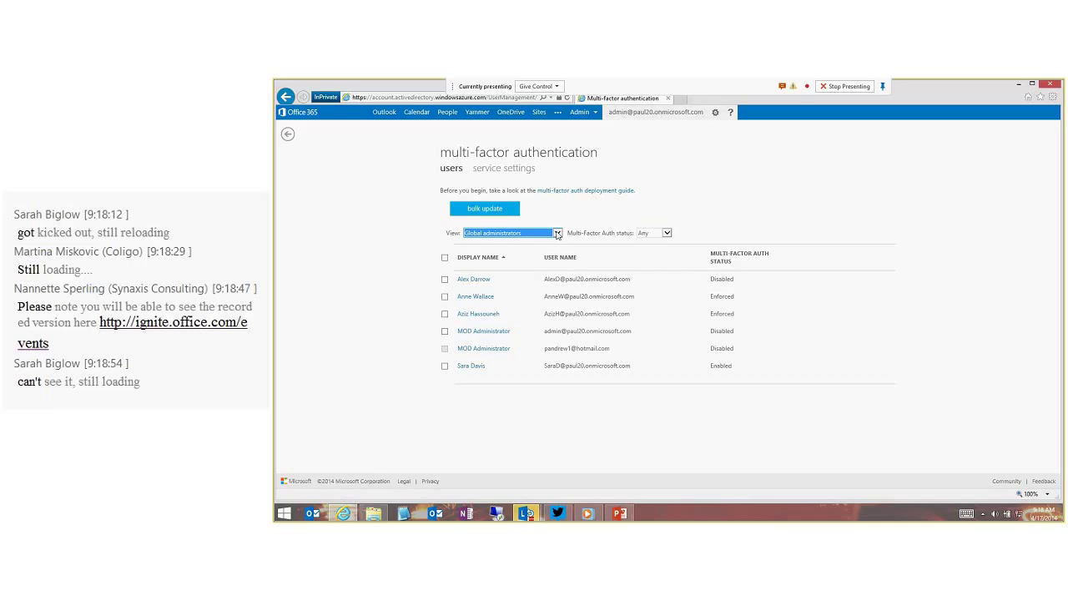
Show all sign-in allowed users with MFA status Any, and select the third user.
click(557, 233)
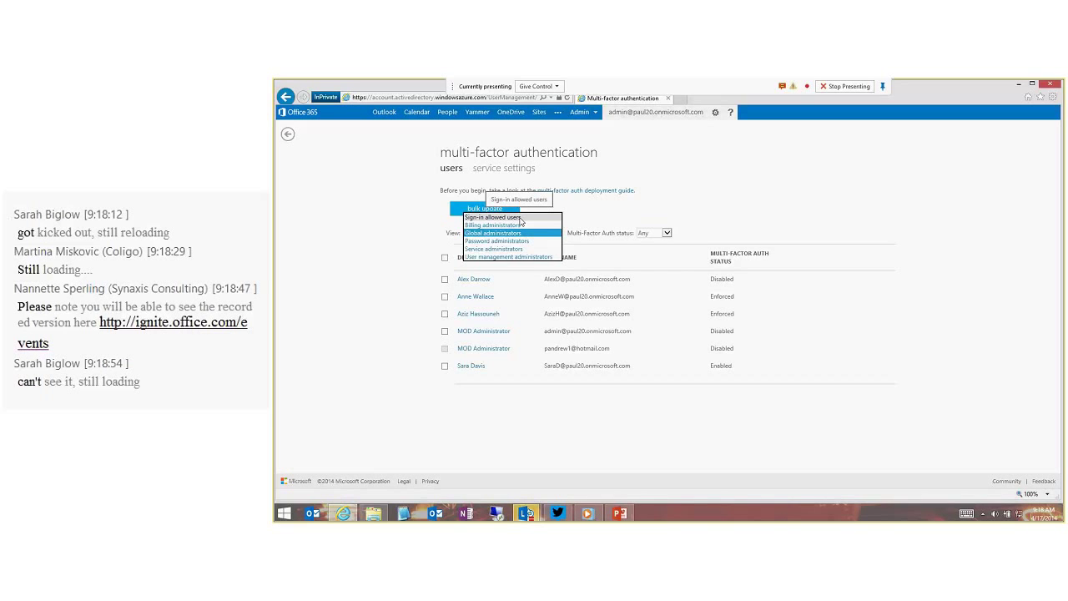
click(520, 220)
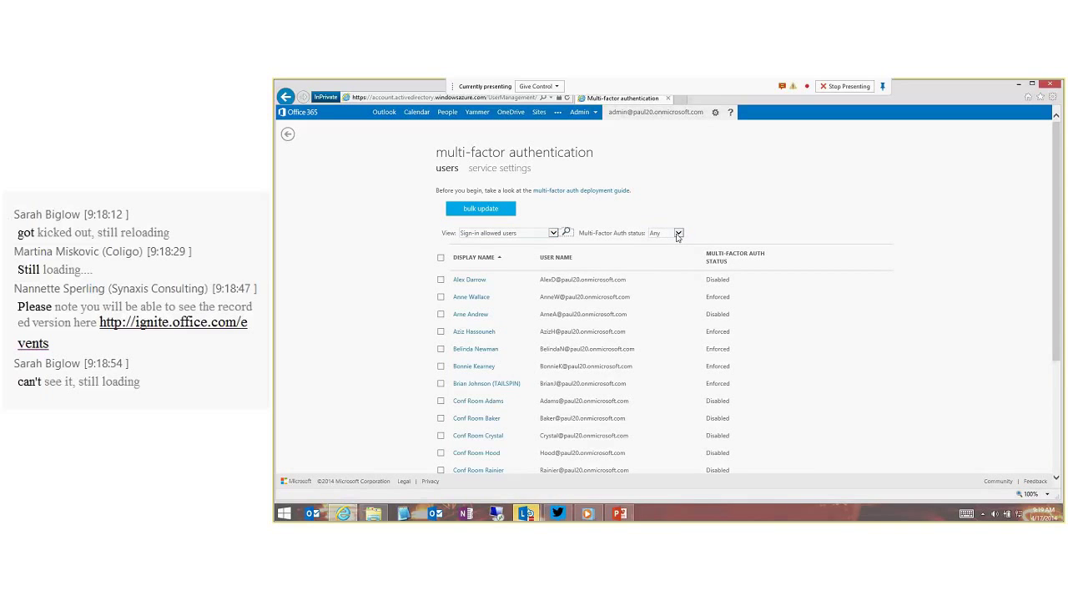
click(678, 233)
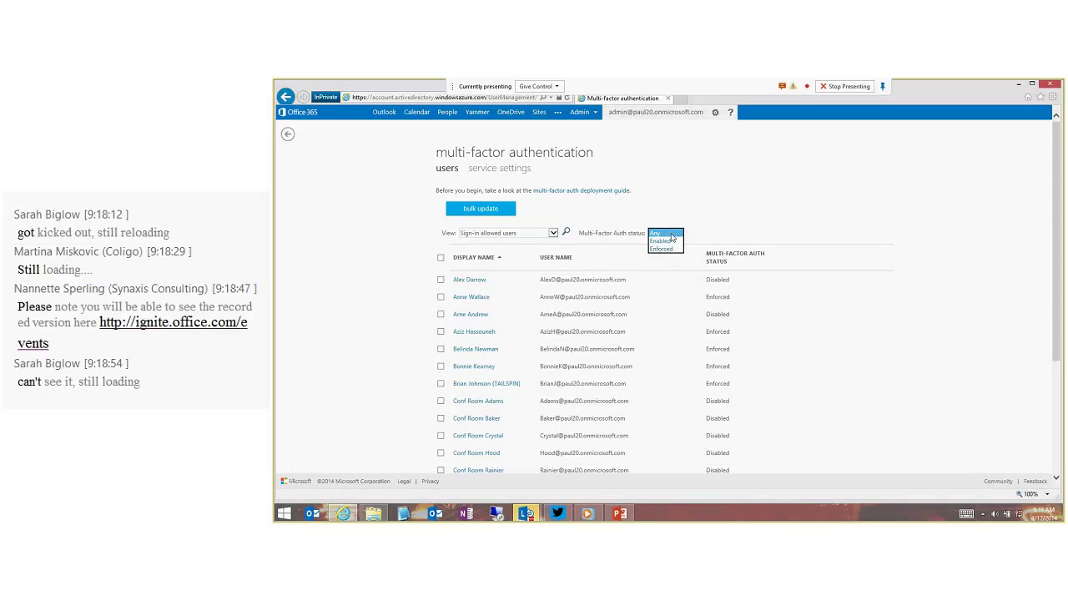
click(672, 236)
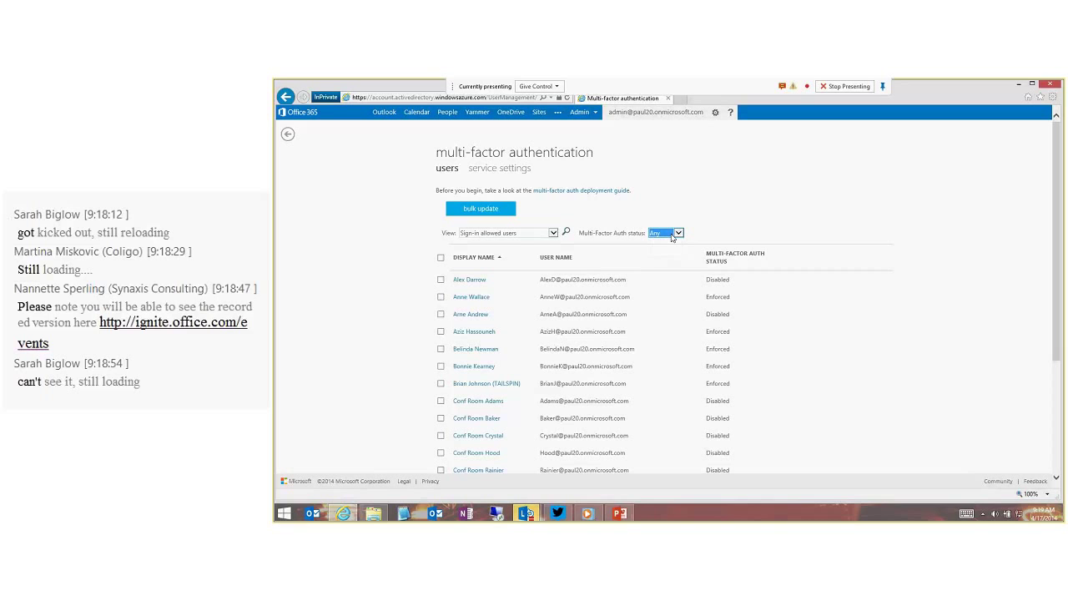
click(441, 314)
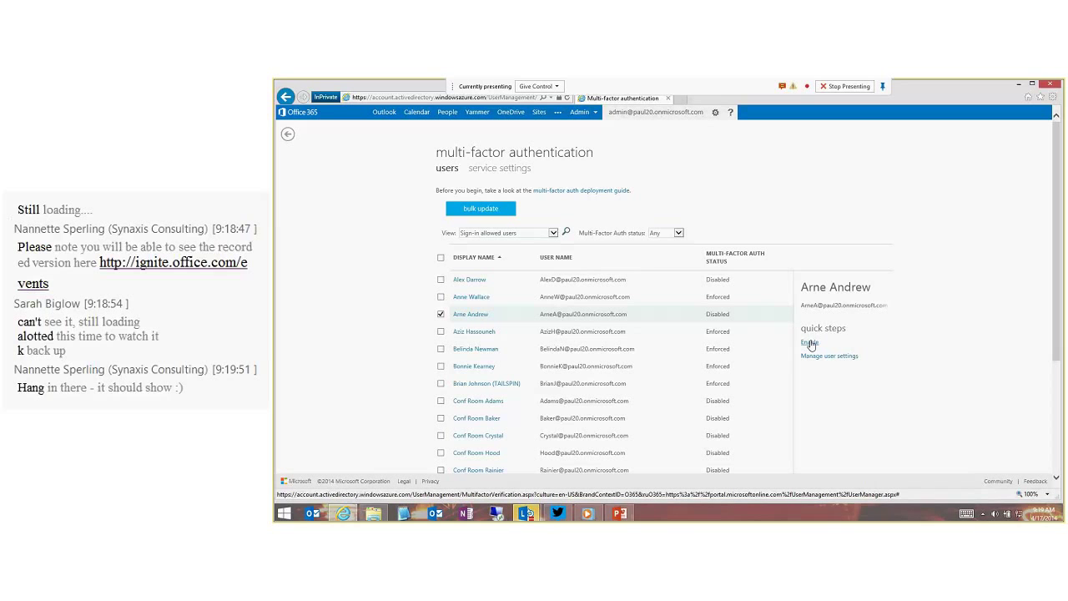
Enable multi-factor auth for the selected user and dismiss the success message.
click(809, 343)
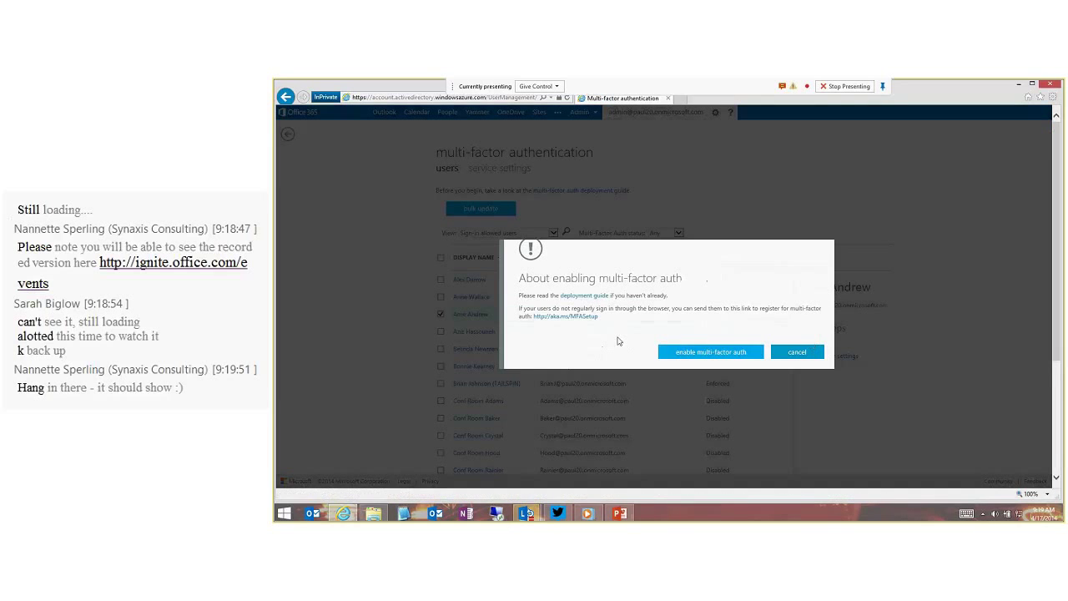
click(707, 352)
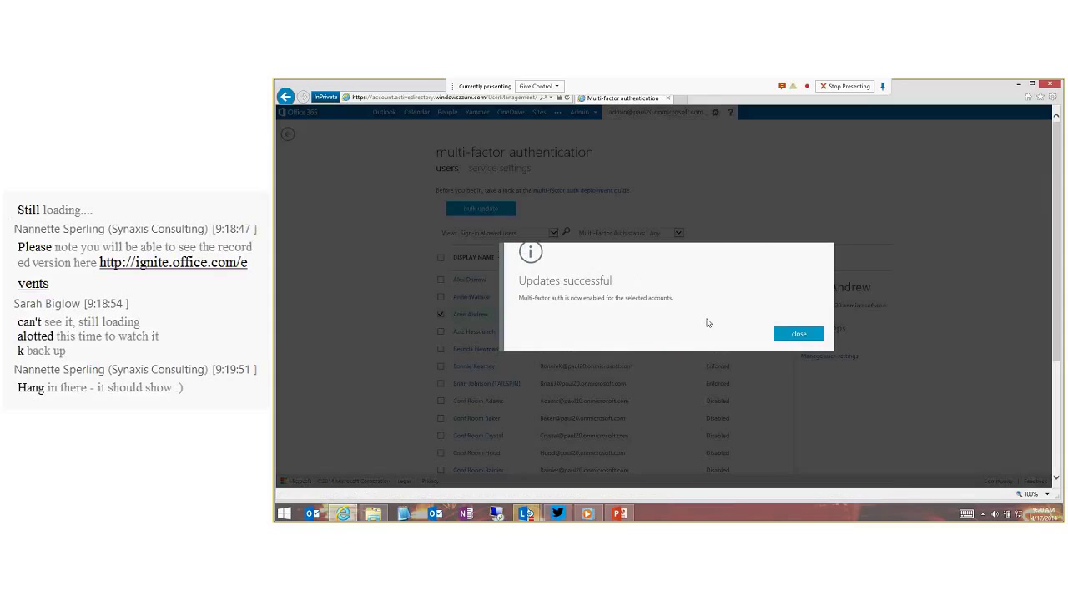
click(798, 333)
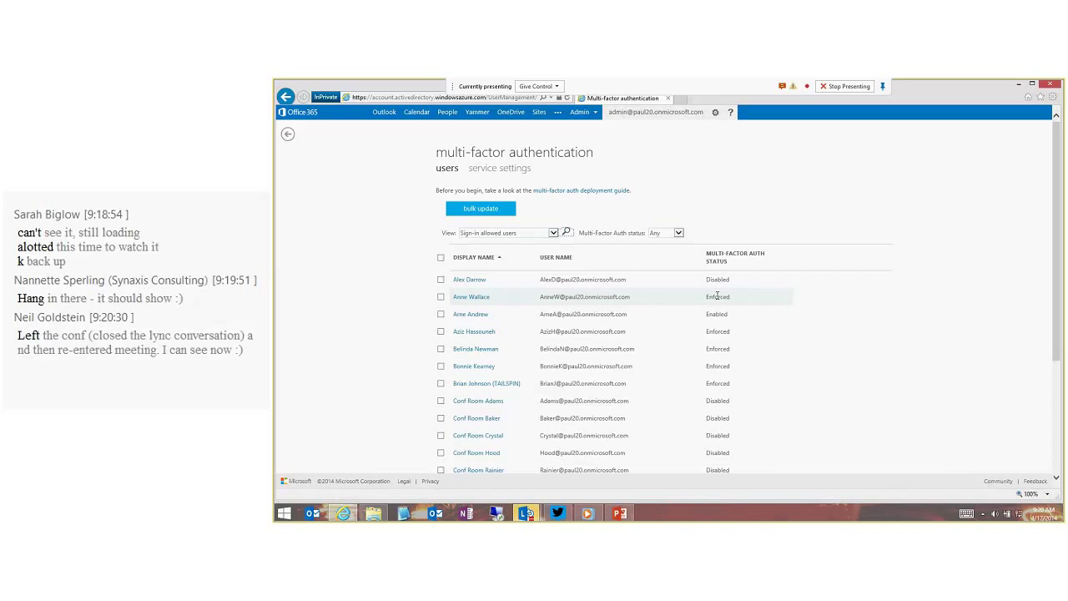
Reselect the user, open their multi-factor settings, then sign out of the admin account.
click(441, 314)
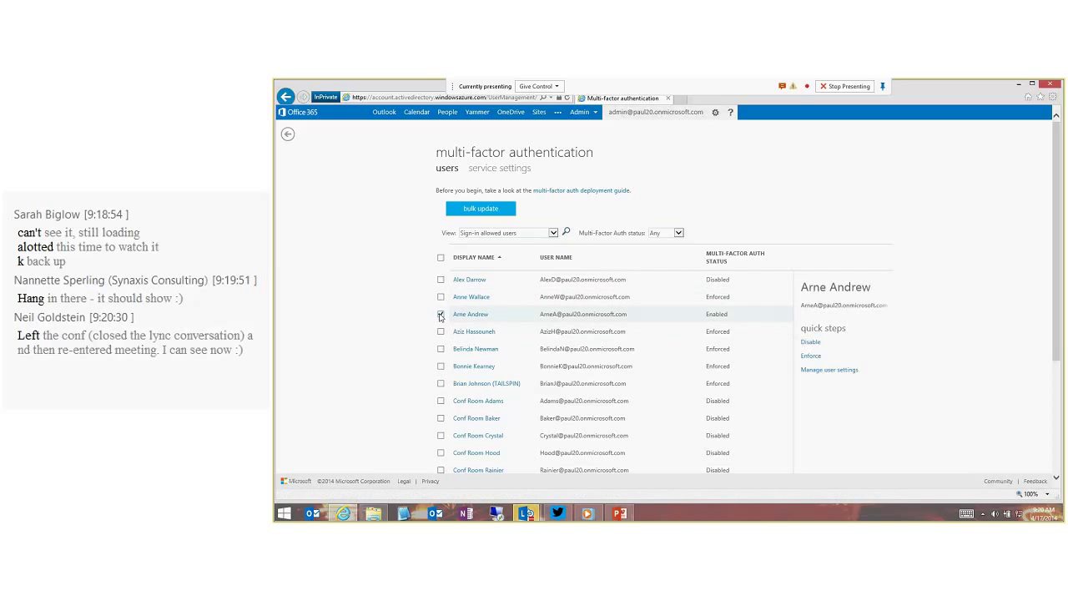
click(824, 372)
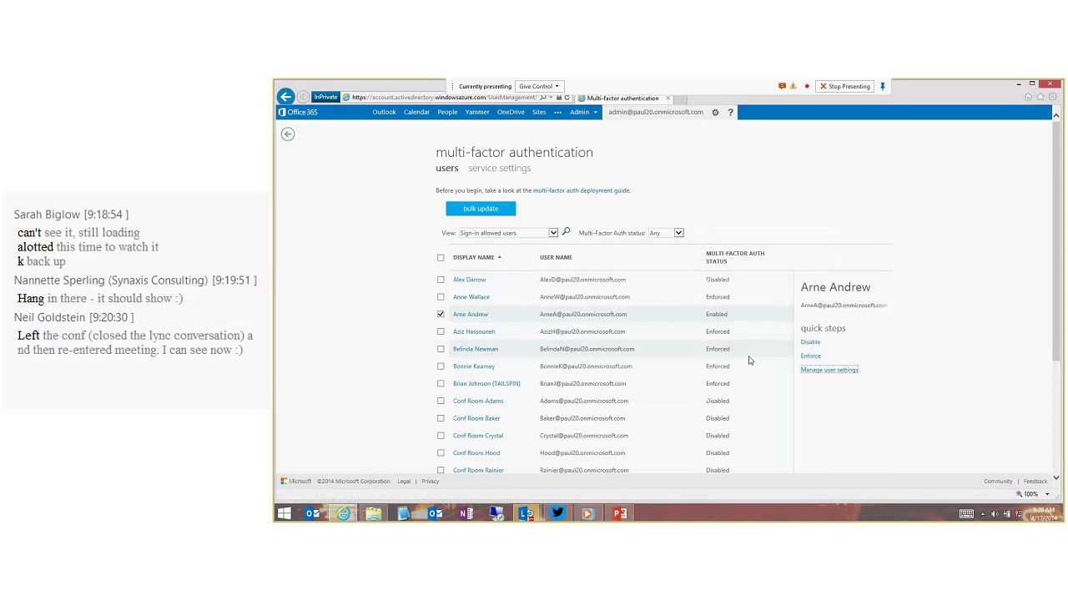
click(695, 112)
click(666, 149)
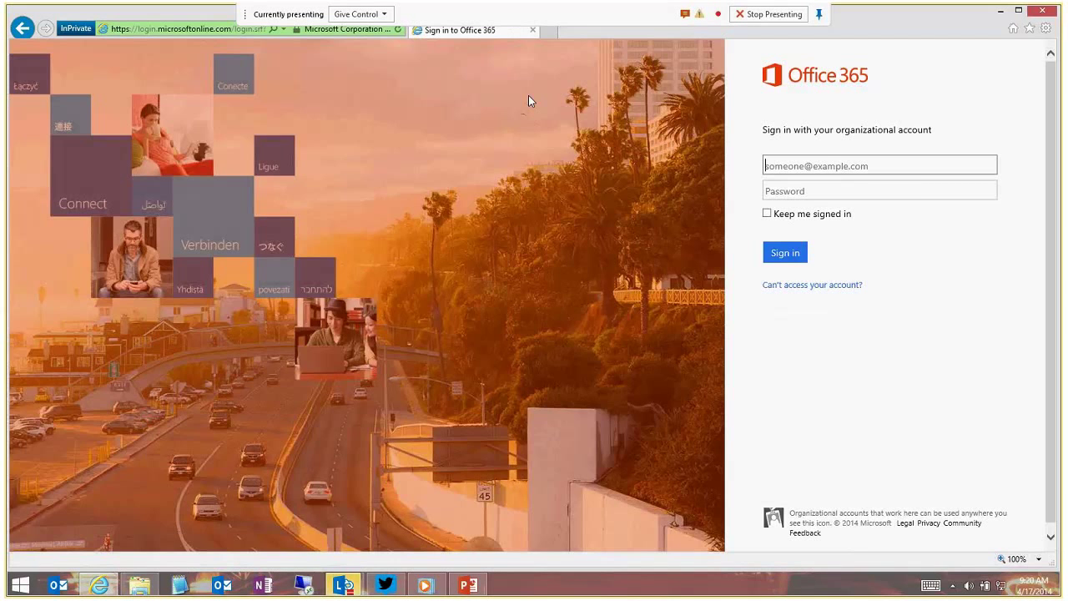
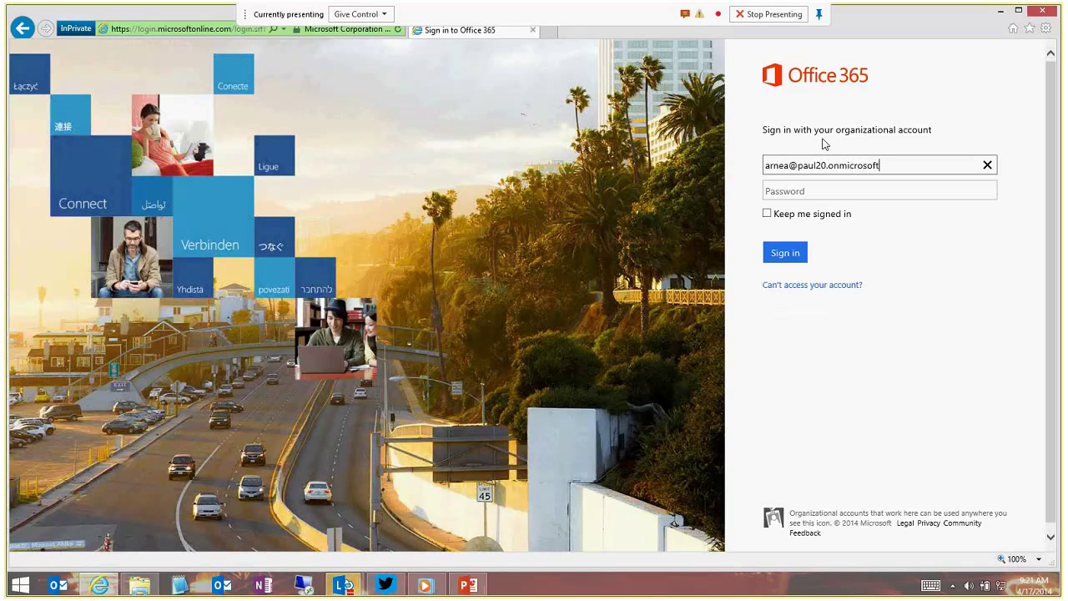
Sign in with the user's e-mail and password and start additional security verification setup.
click(871, 191)
text(**********)
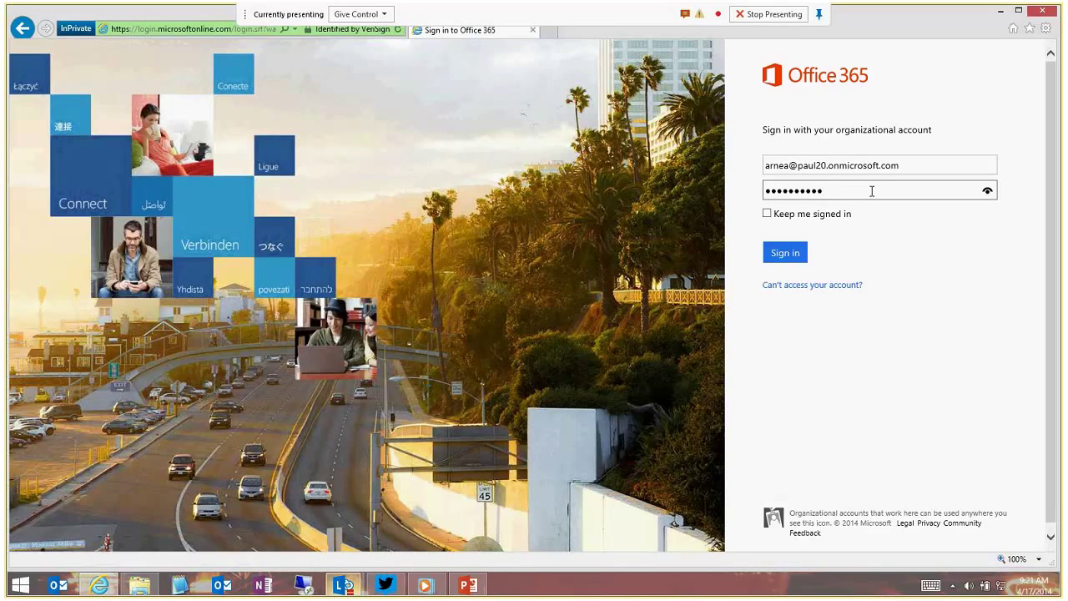
click(792, 255)
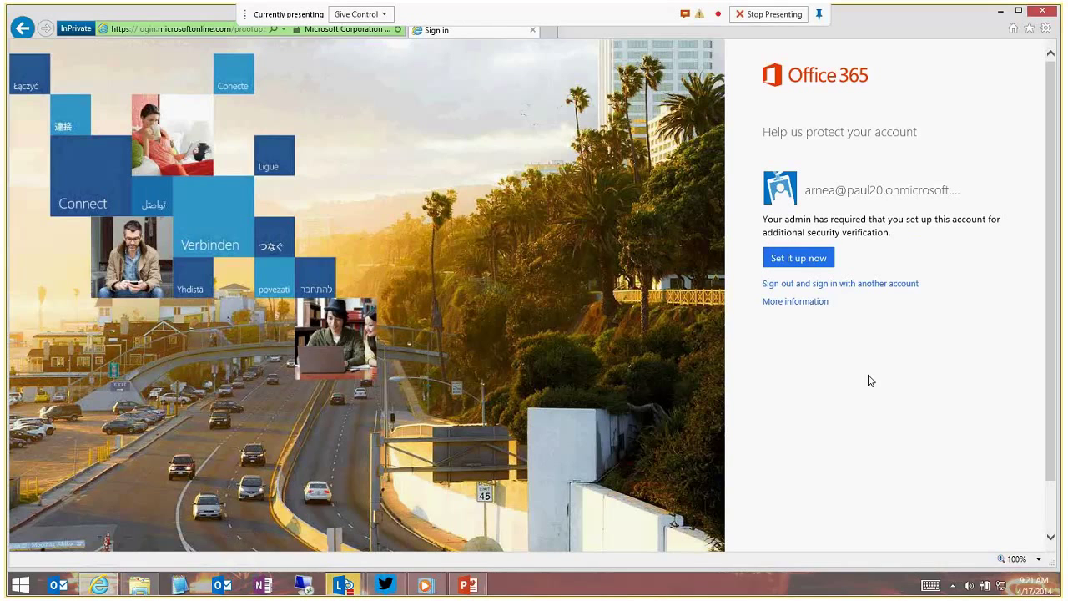
click(795, 259)
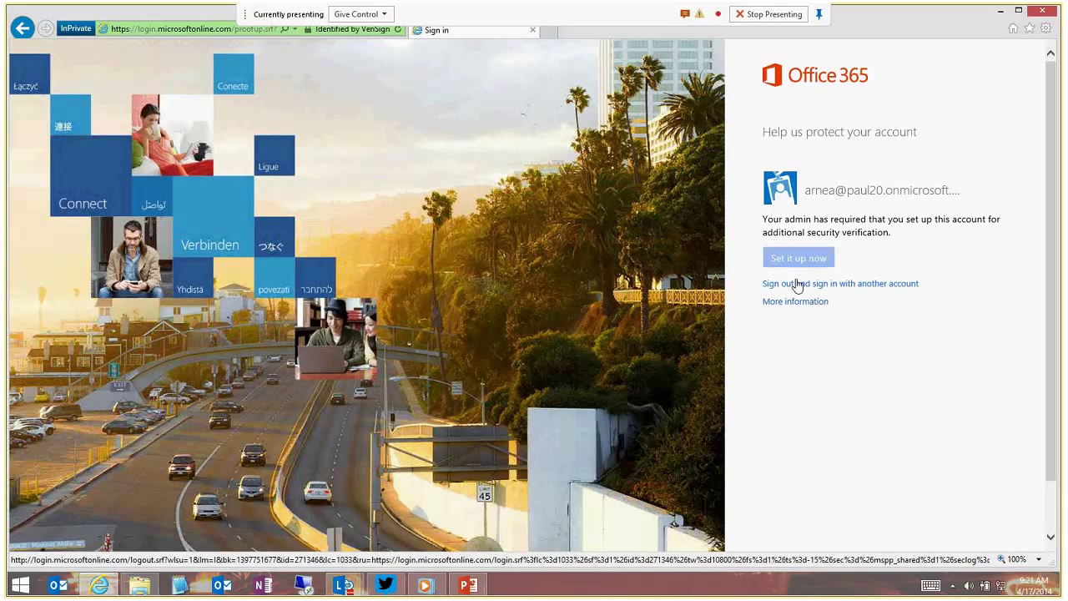
click(788, 260)
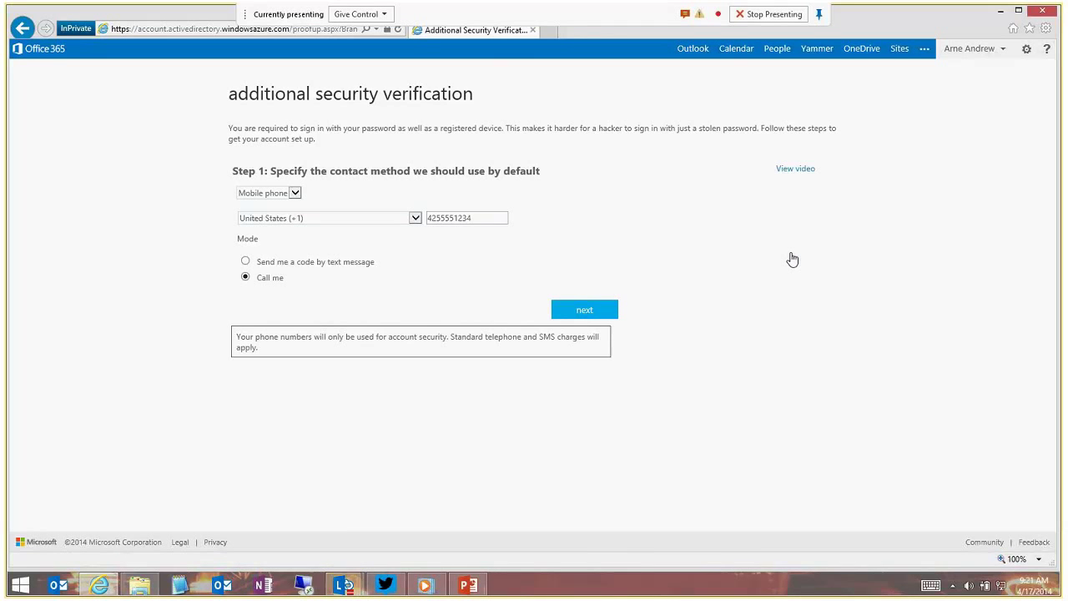
Choose Mobile app as contact method, complete its configuration, and continue to device verification.
click(267, 193)
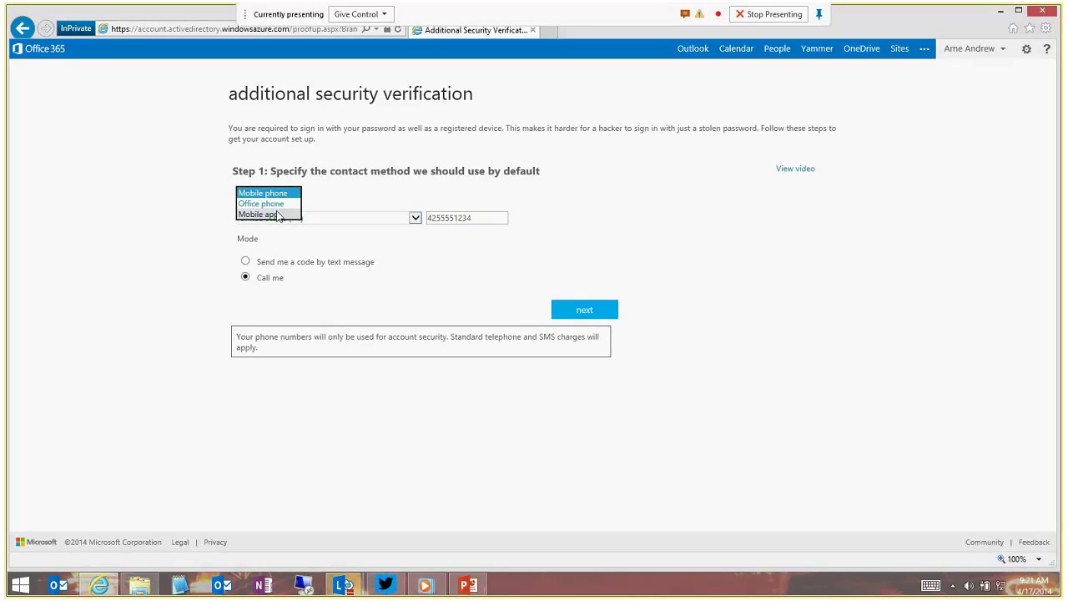
click(263, 215)
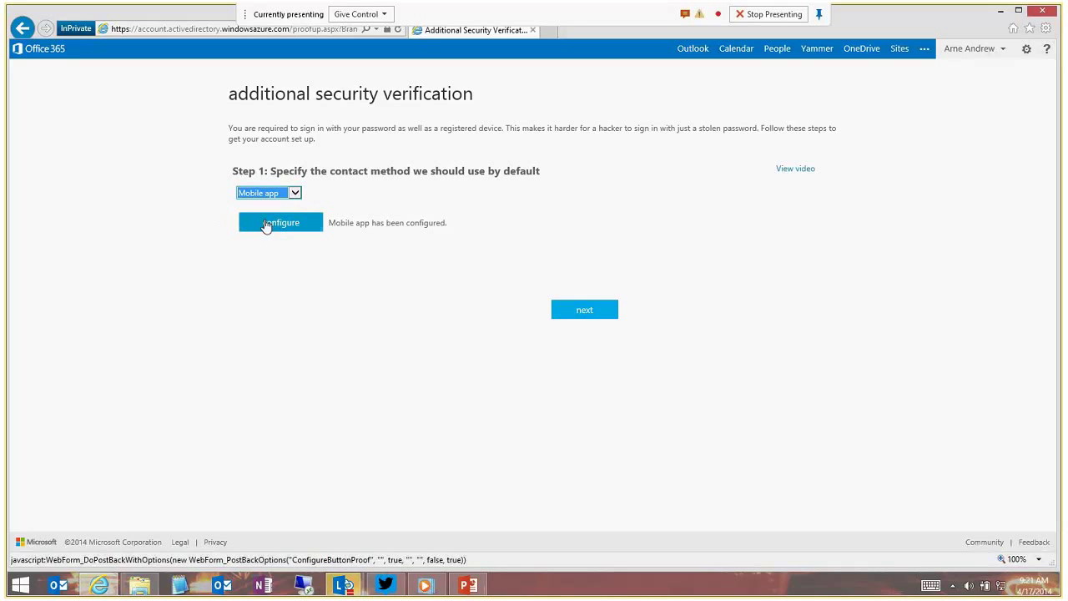
click(279, 227)
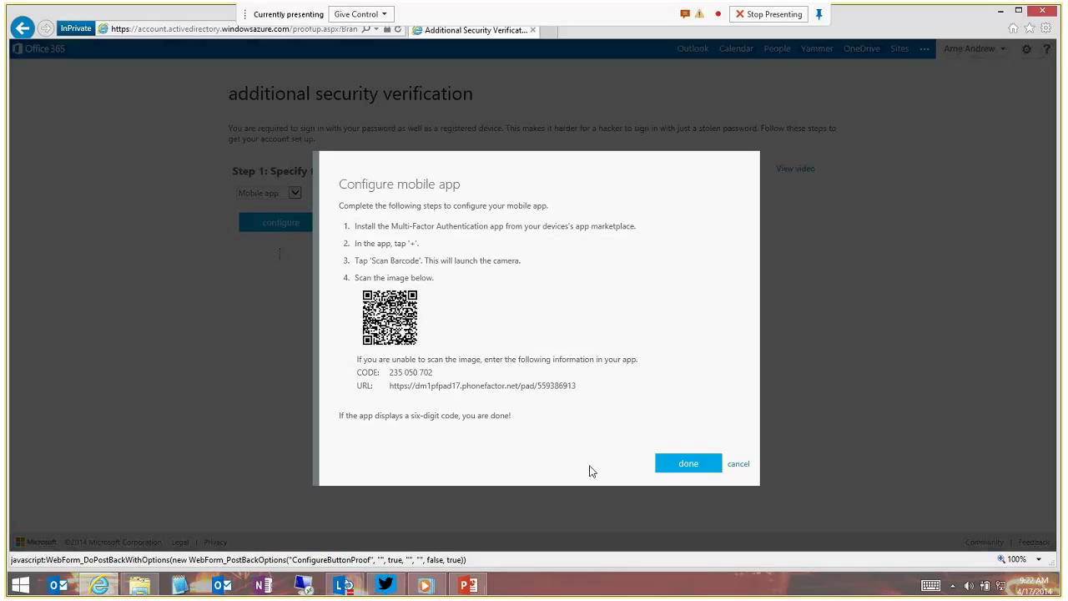
click(683, 464)
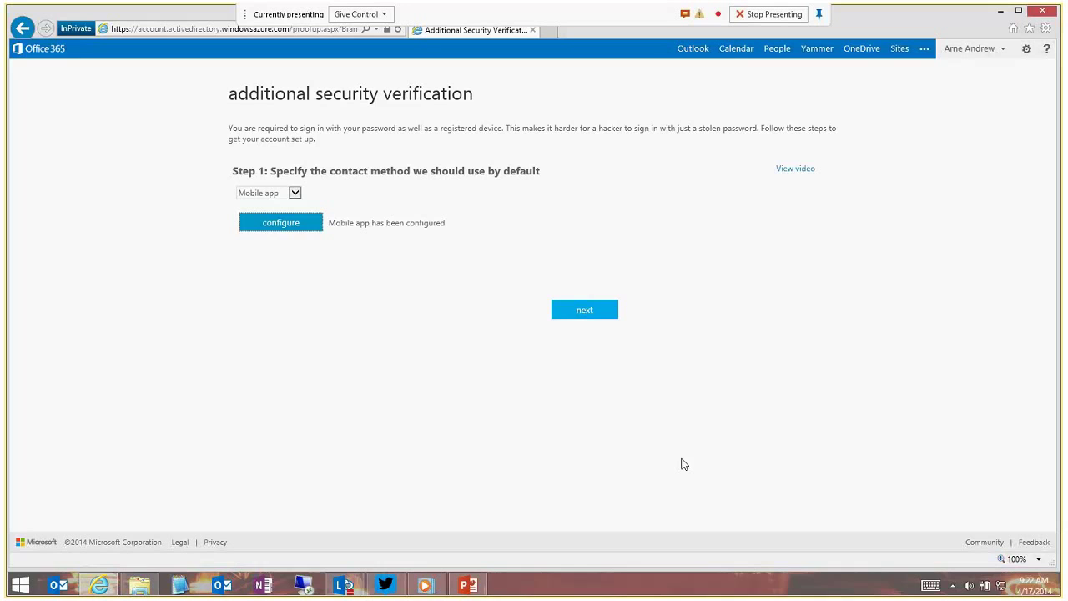
click(588, 311)
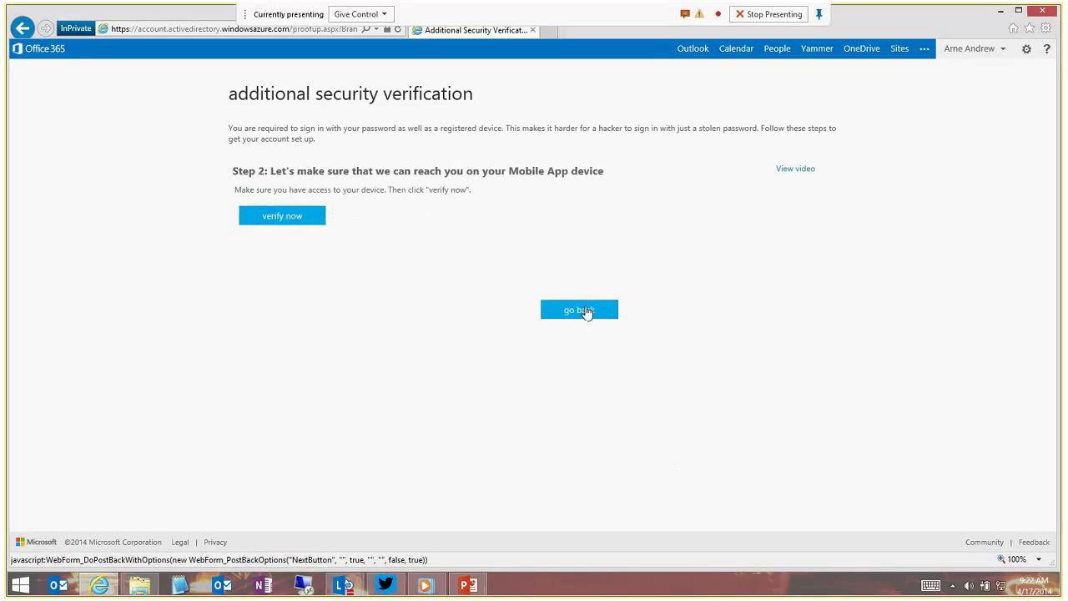
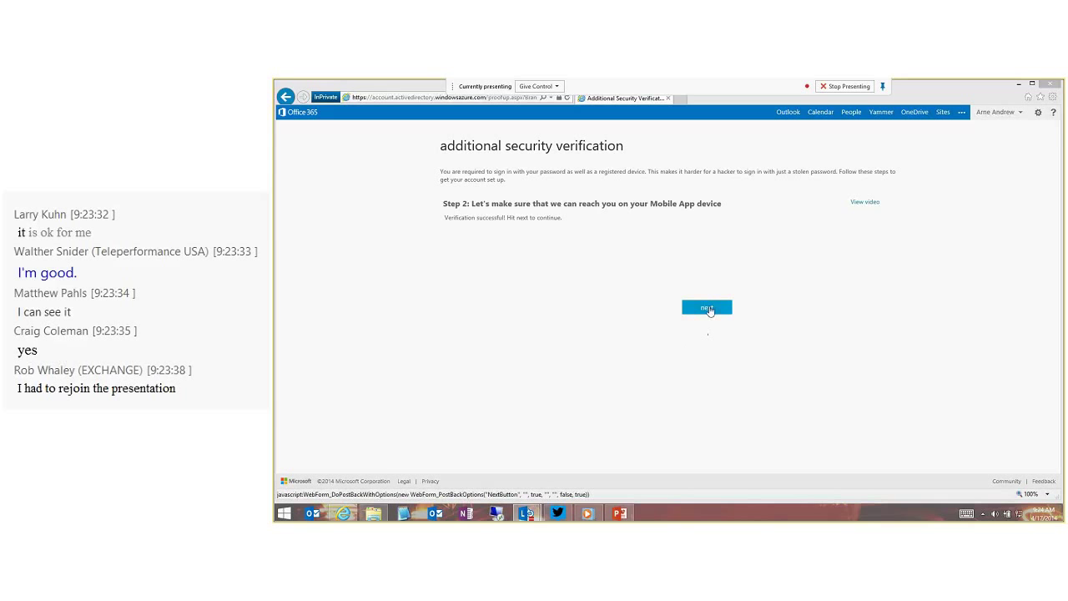
Save the backup mobile phone number in Step 3 and generate the first app password in Step 4.
click(708, 309)
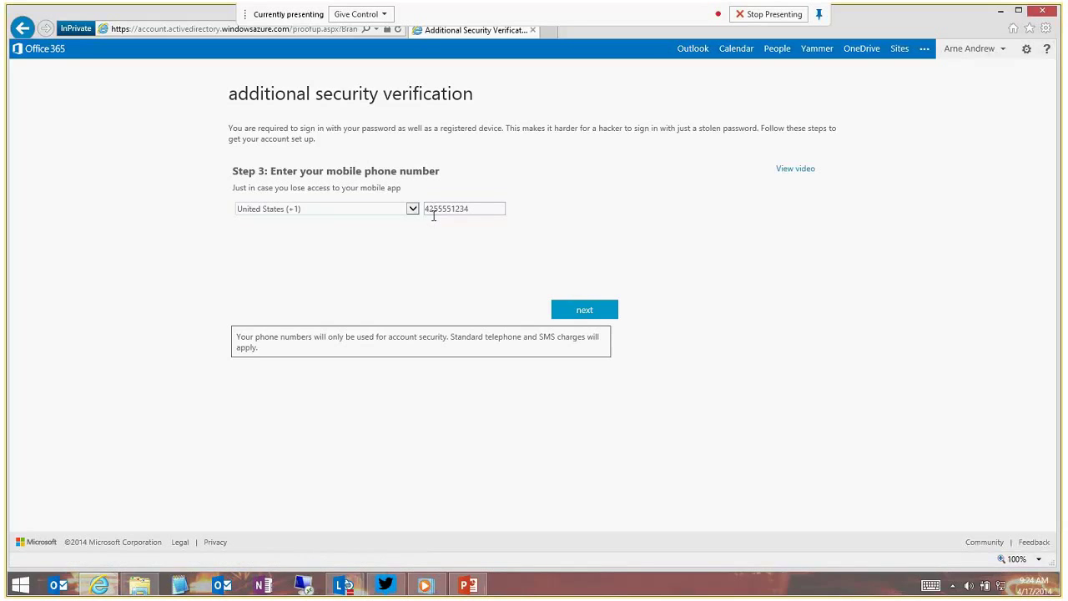
click(585, 311)
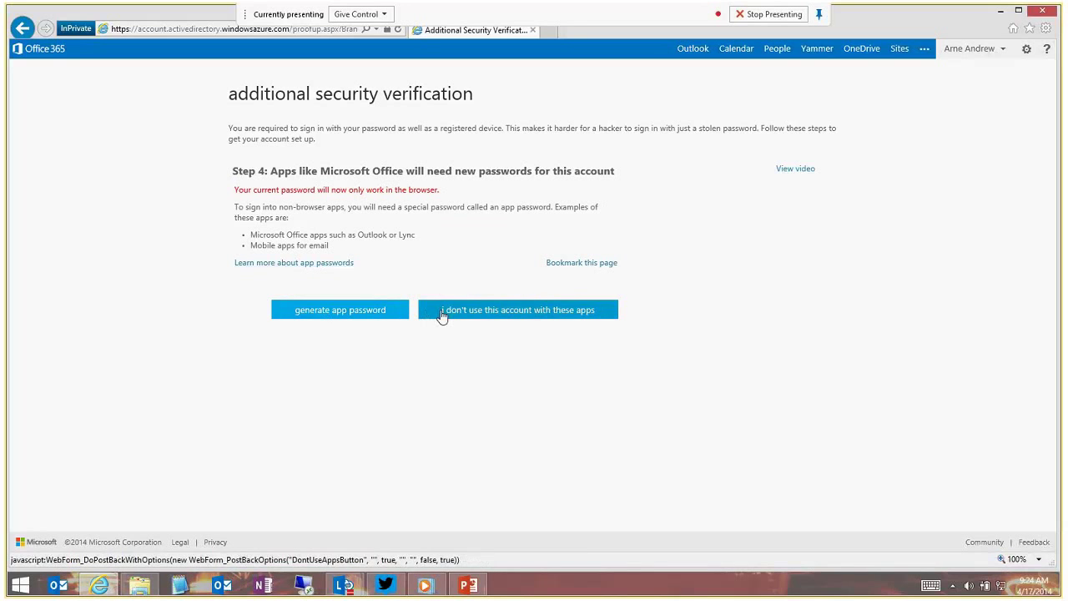
click(337, 312)
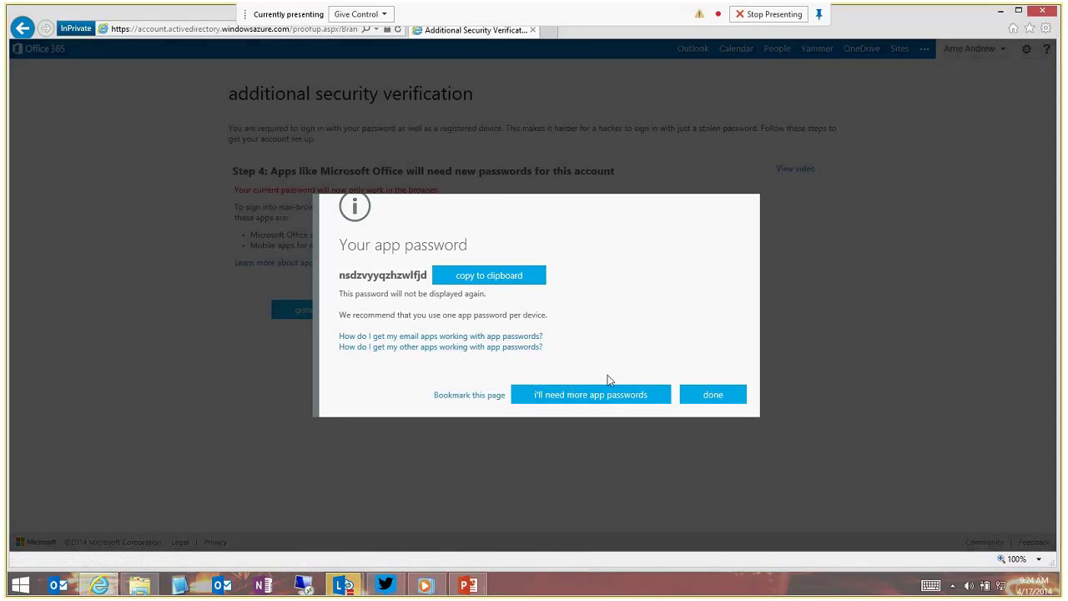
Close the Your app password dialog and continue into the empty Outlook Web App inbox.
click(705, 396)
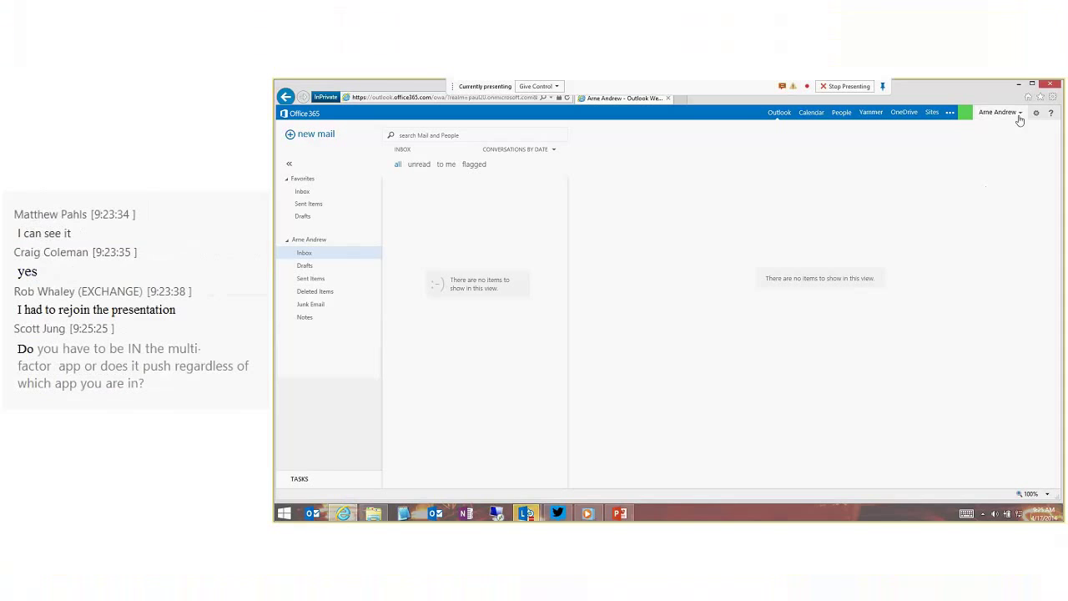
Go through the gear menu's Options to the Office 365 settings 'me' profile page.
click(1035, 117)
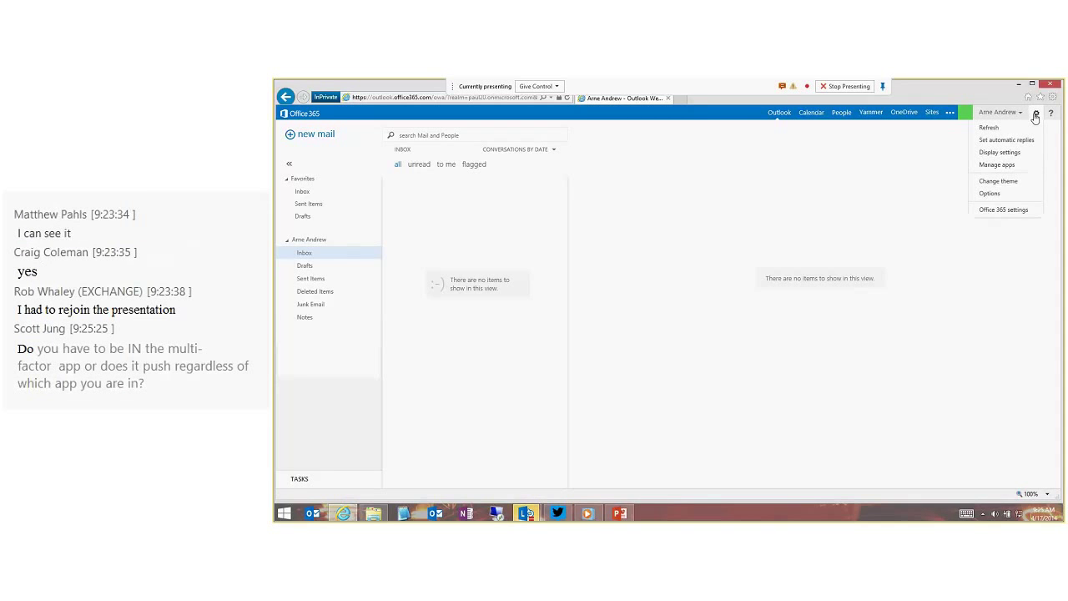
click(990, 193)
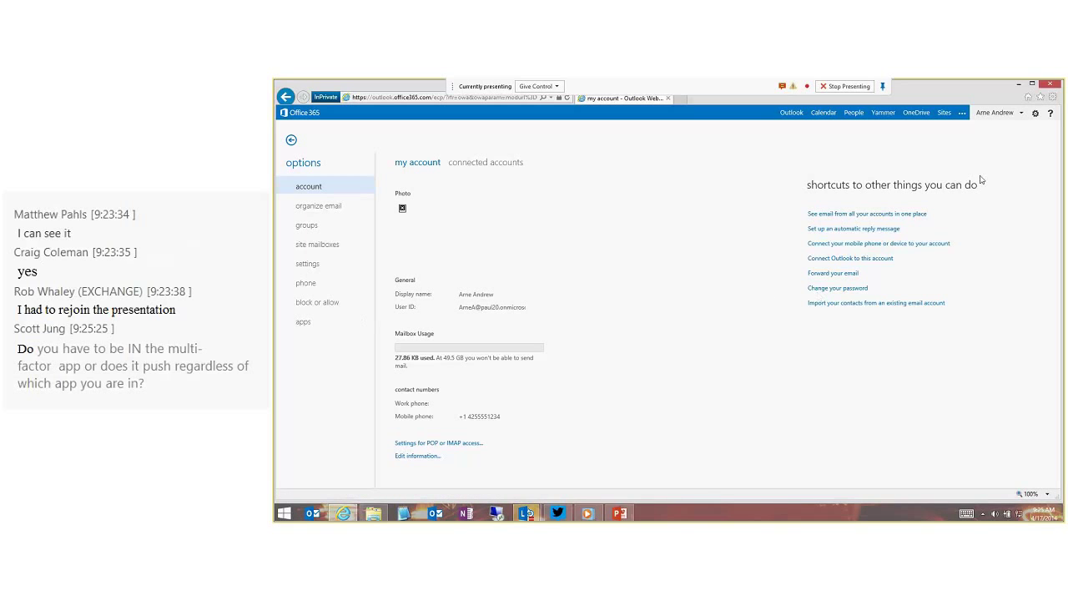
click(1018, 114)
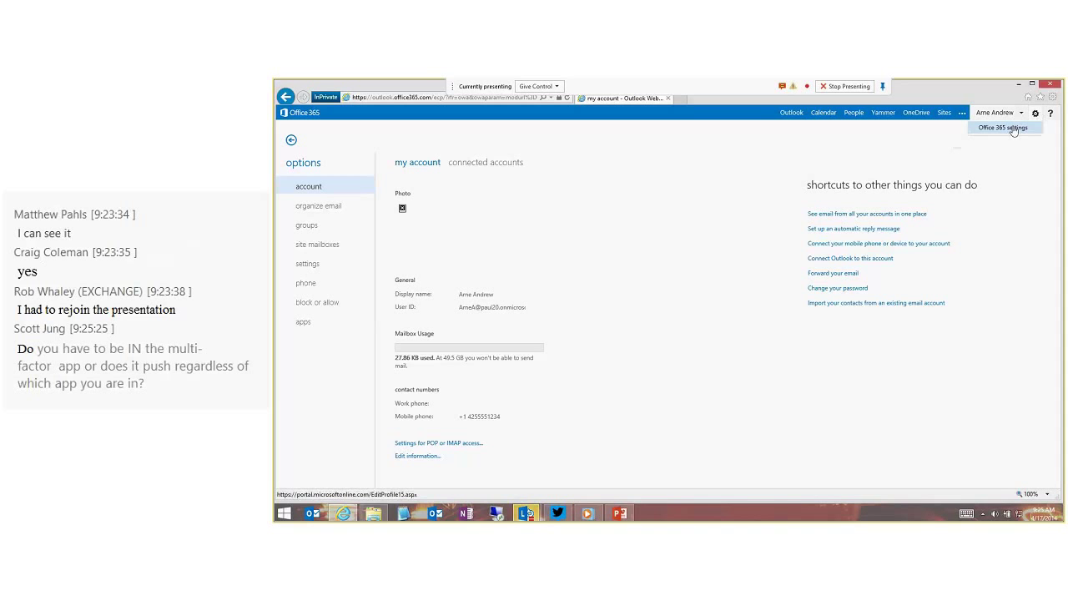
click(1013, 130)
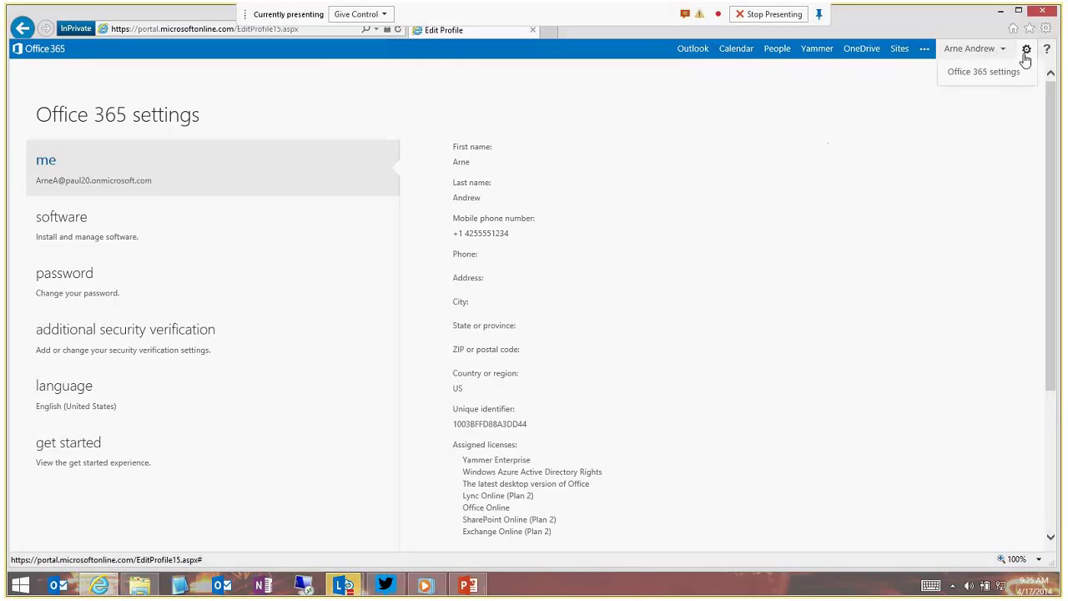
Keep office phone off and Notify me through app preferred, then open the app passwords list.
click(990, 50)
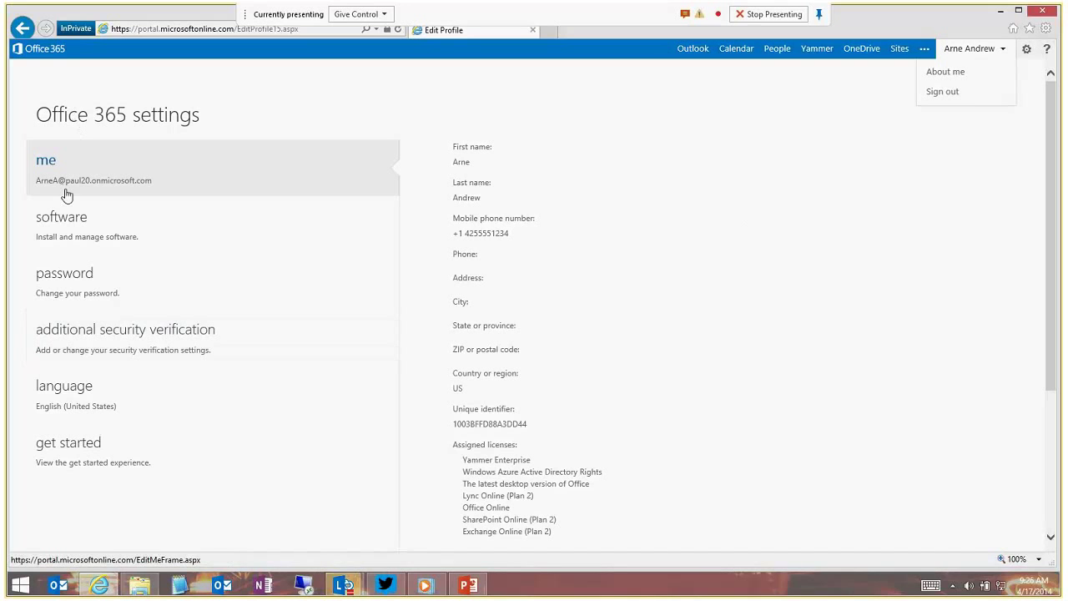
click(61, 332)
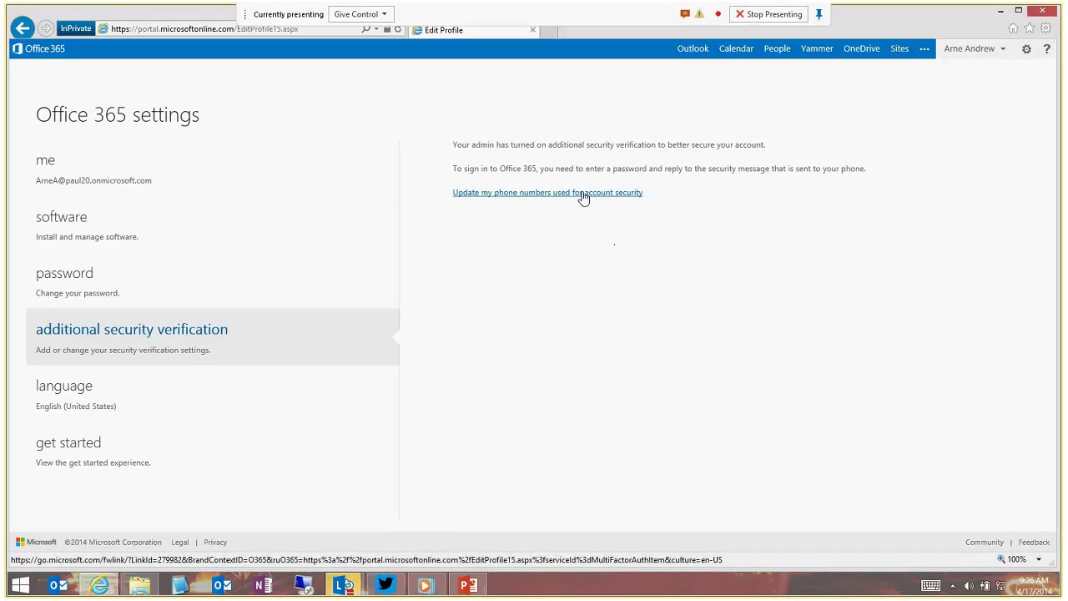
click(575, 193)
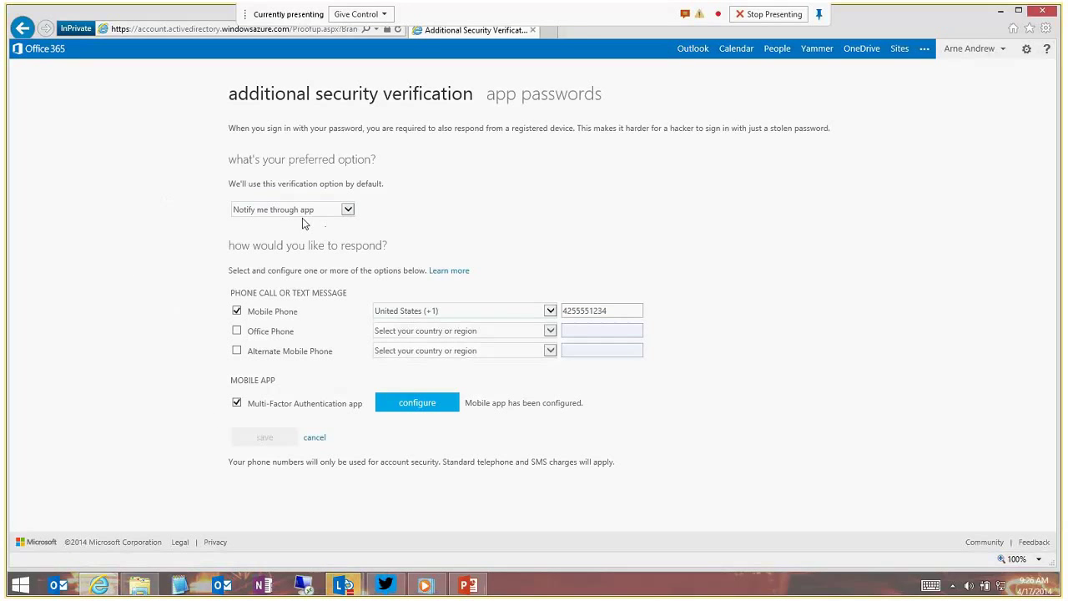
click(237, 332)
click(237, 332)
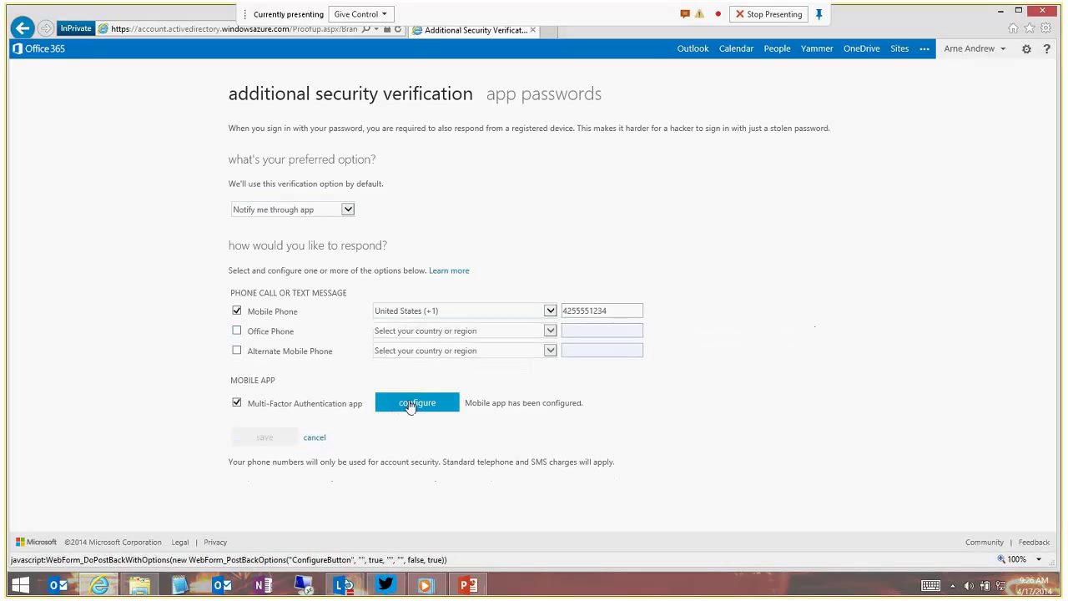
click(255, 213)
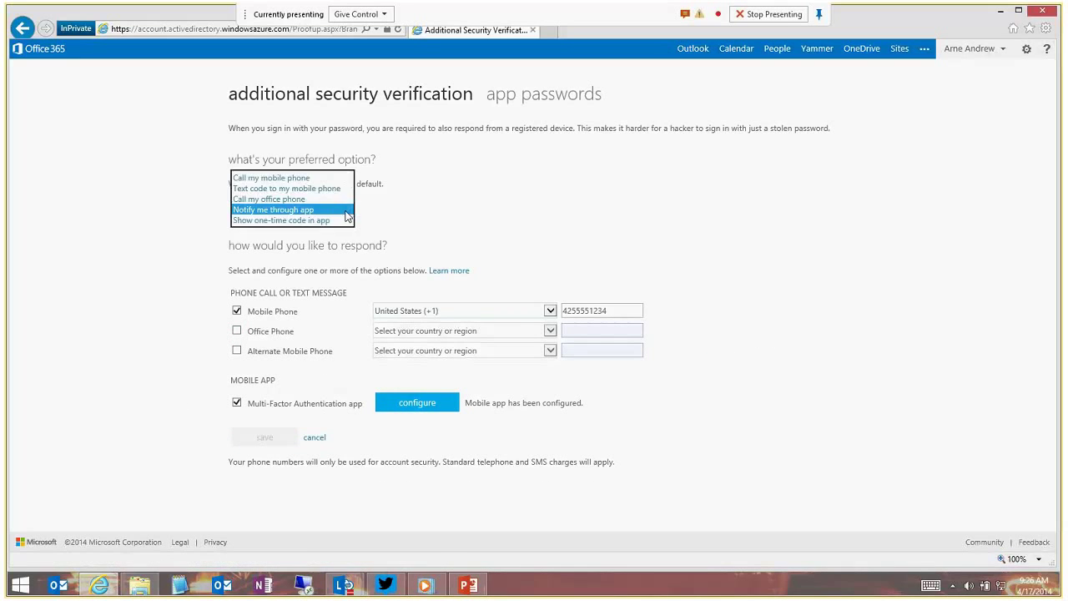
click(500, 202)
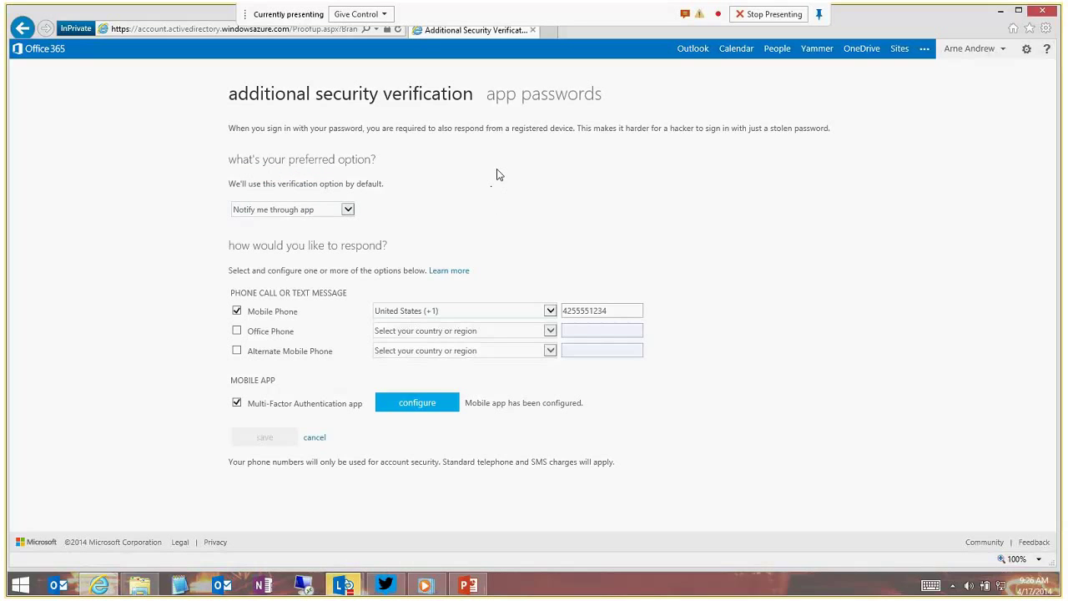
click(559, 101)
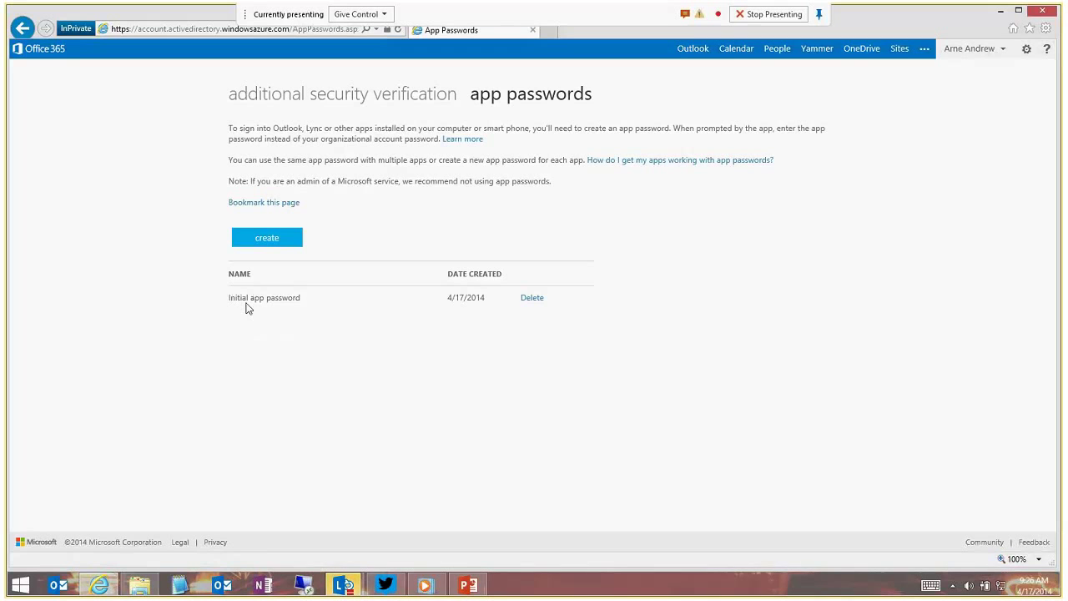
Create an app password named 'Lync' and return to the app passwords list.
click(265, 239)
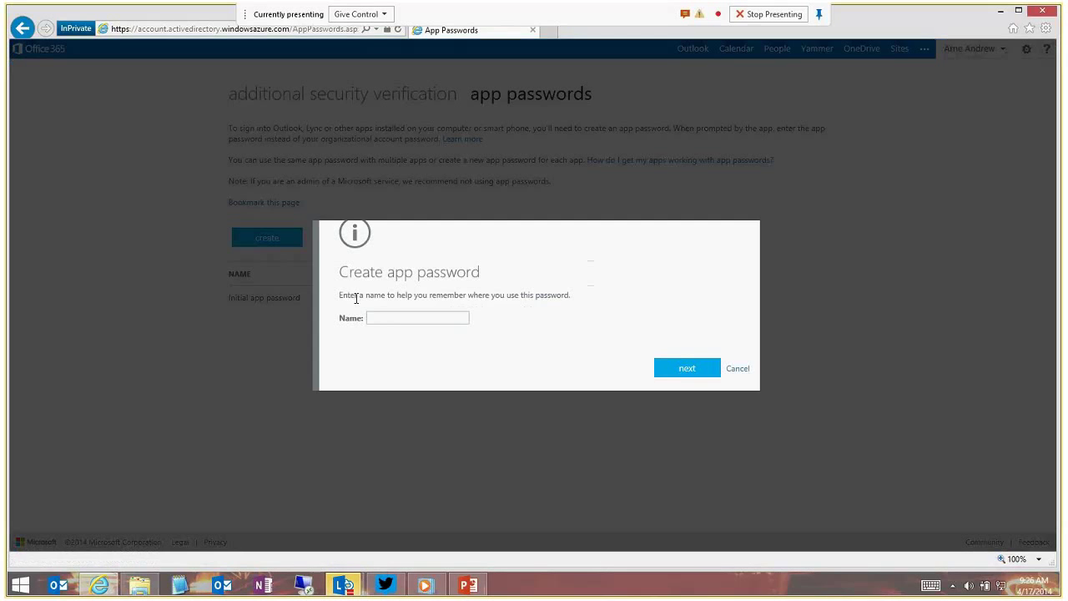
text(Lync)
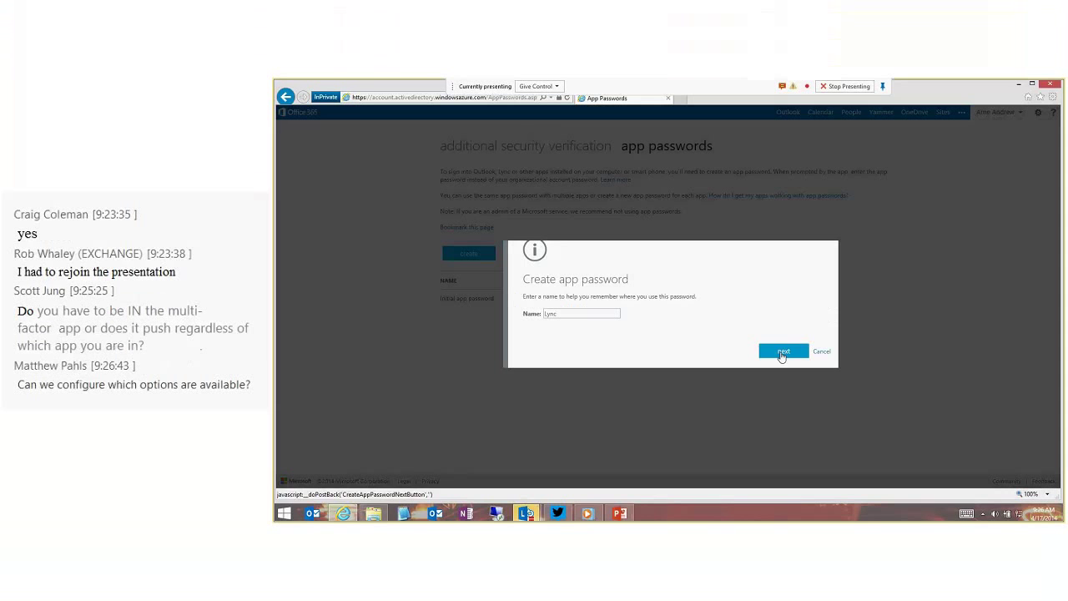
click(670, 376)
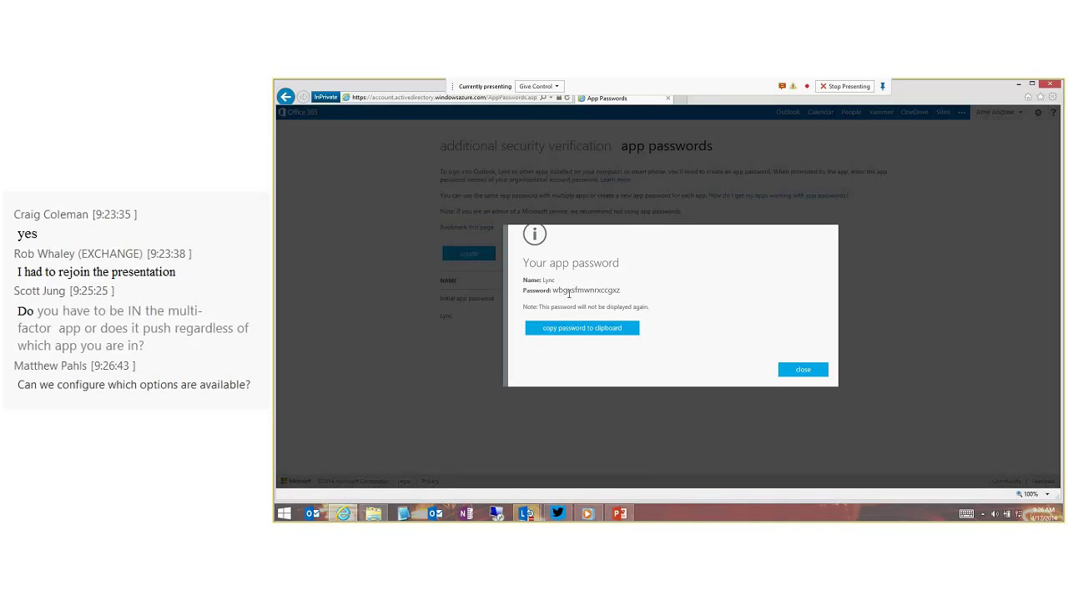
click(795, 372)
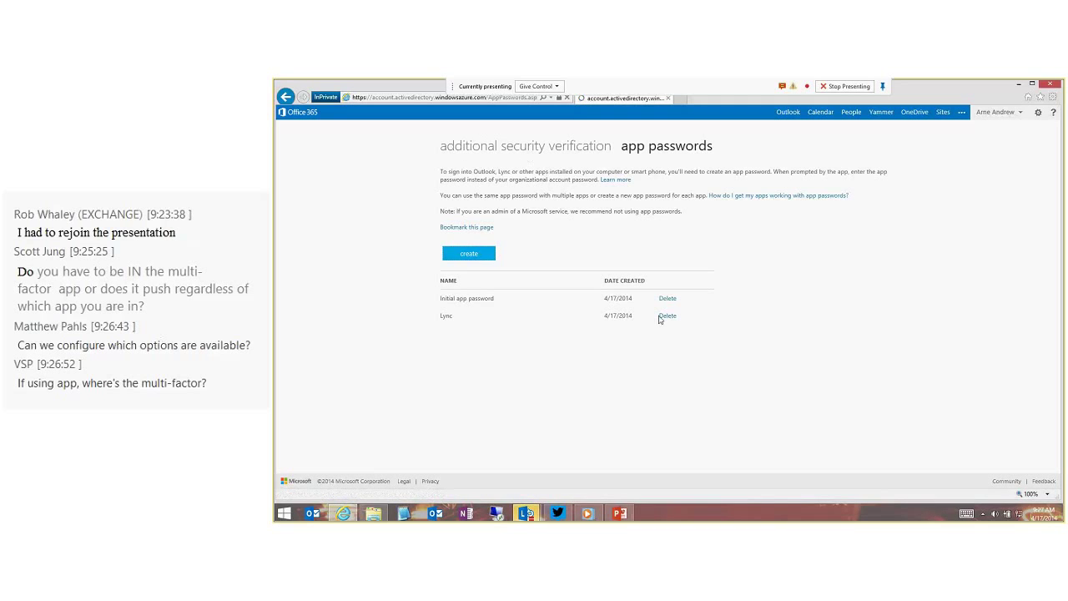
Sign out of the Office 365 account from the account menu.
click(526, 146)
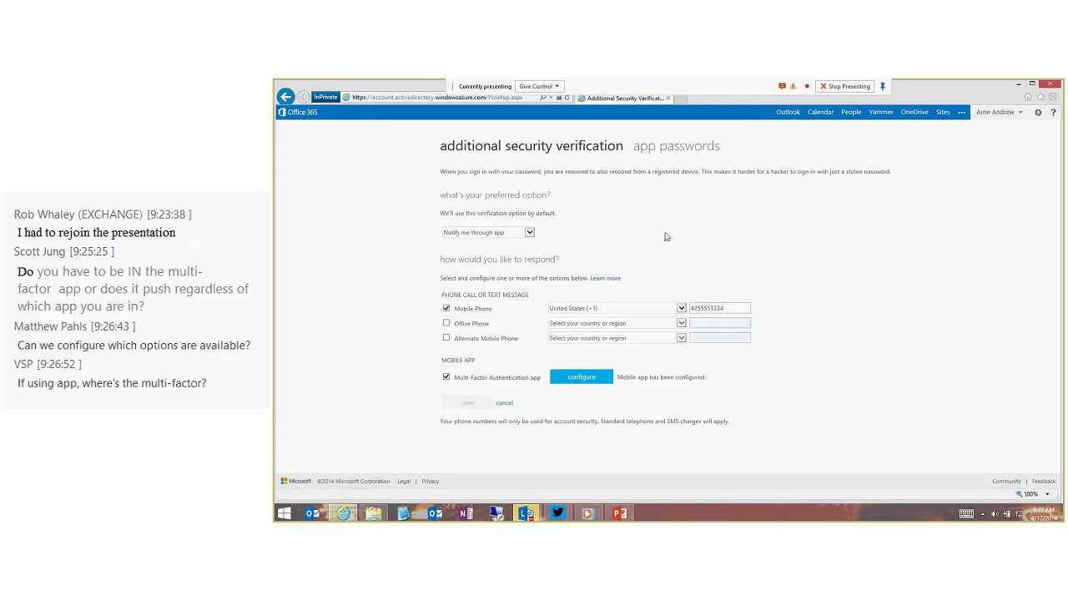
click(998, 116)
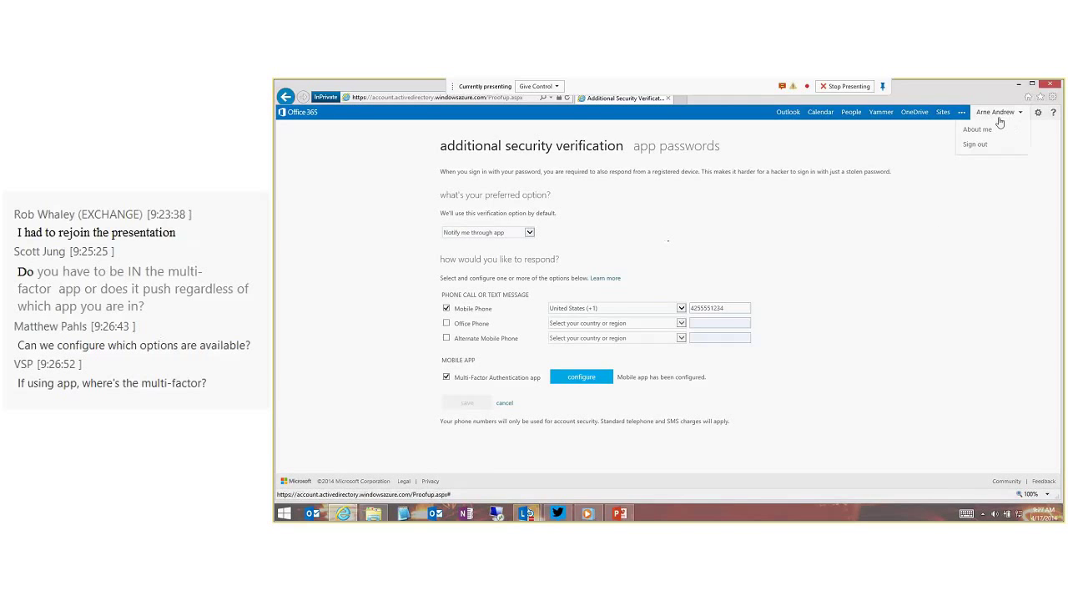
click(979, 144)
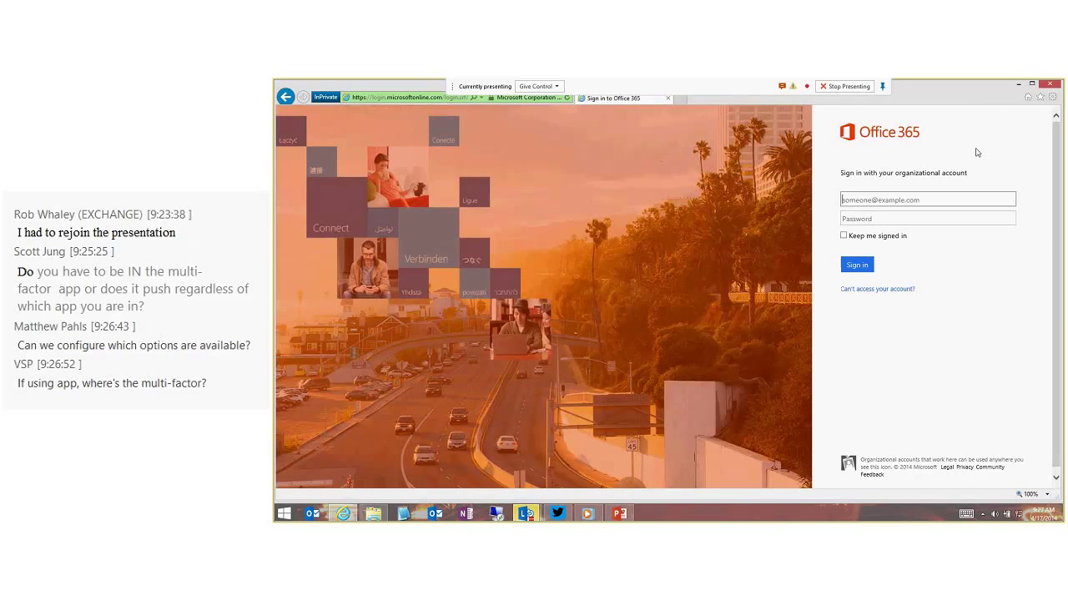
Sign back in with the account's user name and password.
key(Tab)
text(**********)
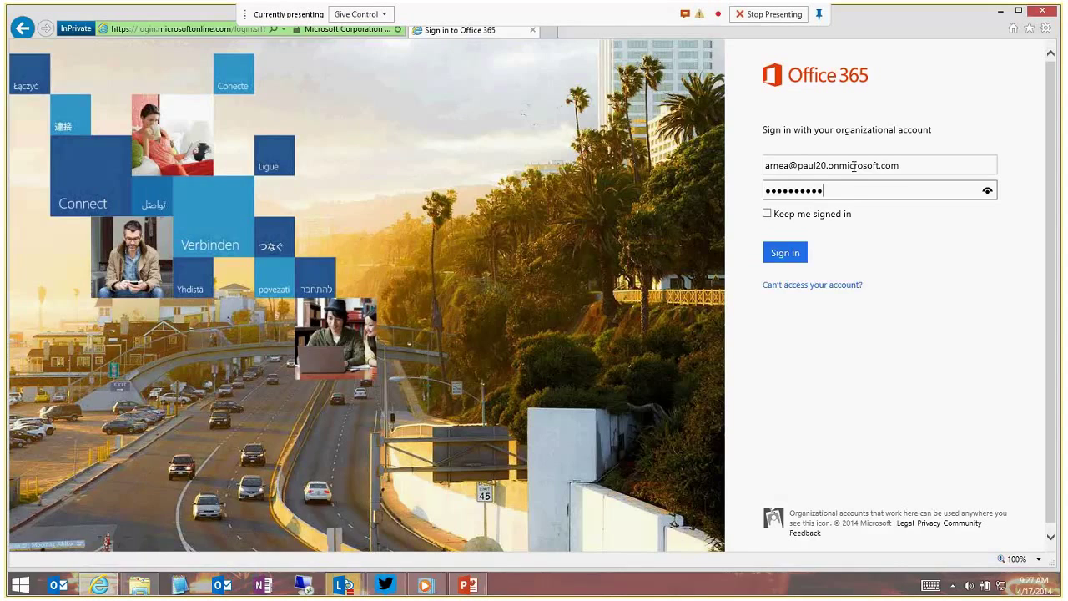
click(777, 255)
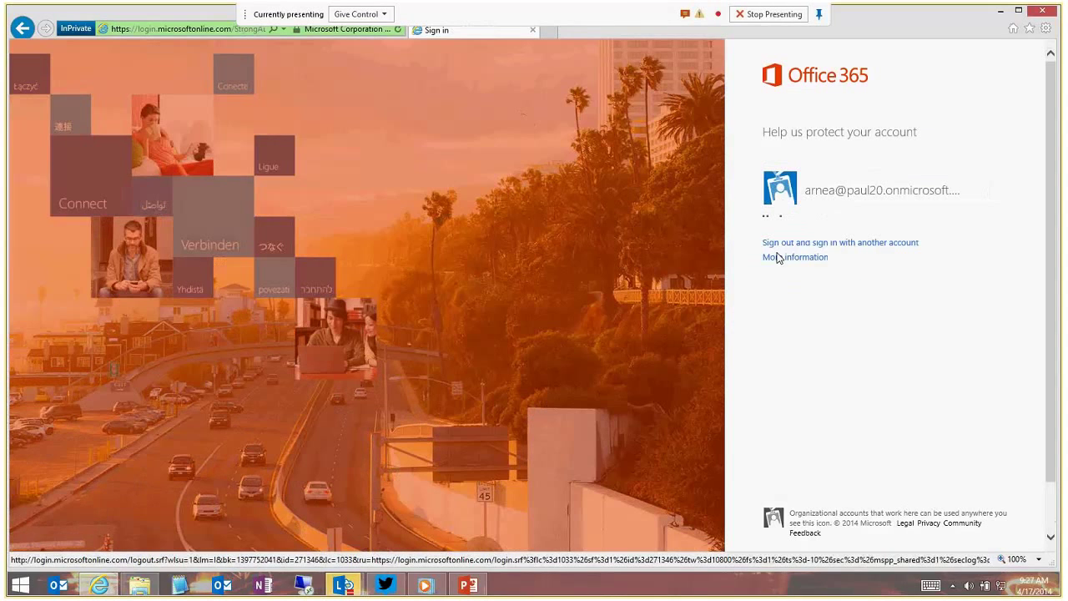